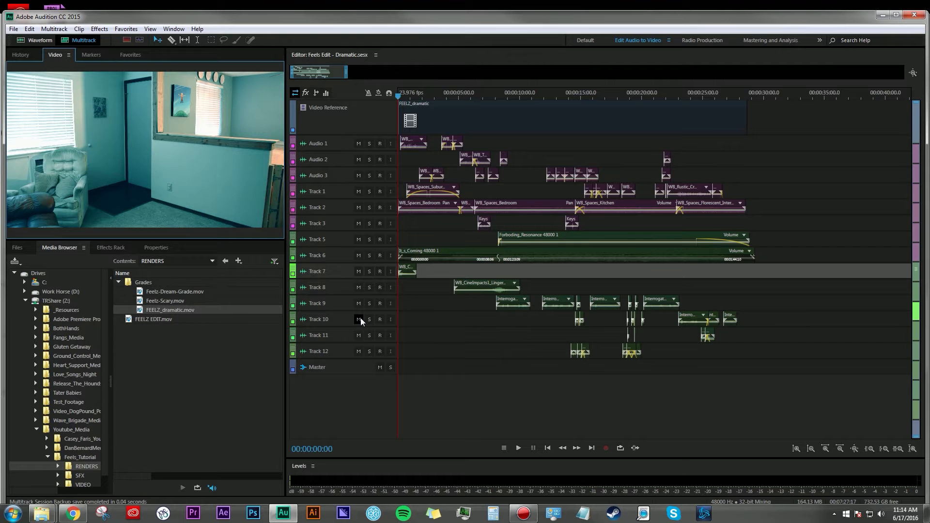
- Go through the purple tracks one by one, from Audio 1 to Track 3
{"action": "left_click", "coordinate": [685, 414]}
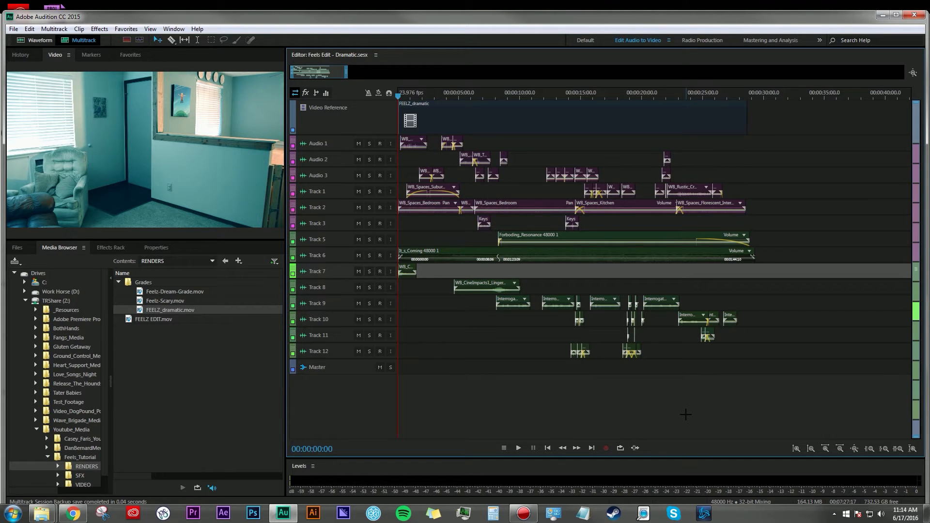
{"action": "left_click", "coordinate": [338, 144]}
{"action": "left_click", "coordinate": [341, 159]}
{"action": "left_click", "coordinate": [339, 175]}
{"action": "left_click", "coordinate": [341, 192]}
{"action": "left_click", "coordinate": [342, 208]}
{"action": "left_click", "coordinate": [342, 223]}
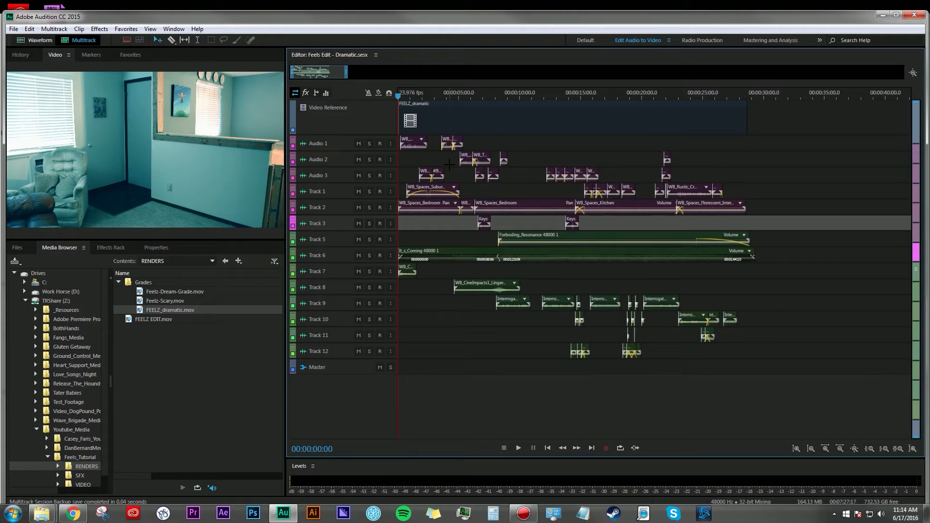
- Go through the green tracks, from Track 5 down to Track 12
{"action": "scroll", "coordinate": [329, 240], "scroll_direction": "up", "scroll_amount": 5}
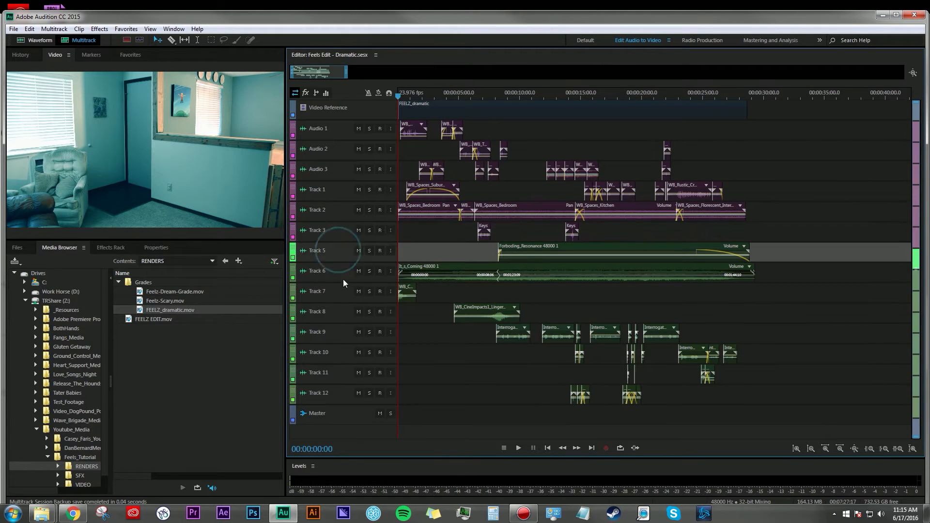
{"action": "left_click", "coordinate": [342, 351]}
{"action": "left_click", "coordinate": [342, 373]}
{"action": "left_click", "coordinate": [339, 393]}
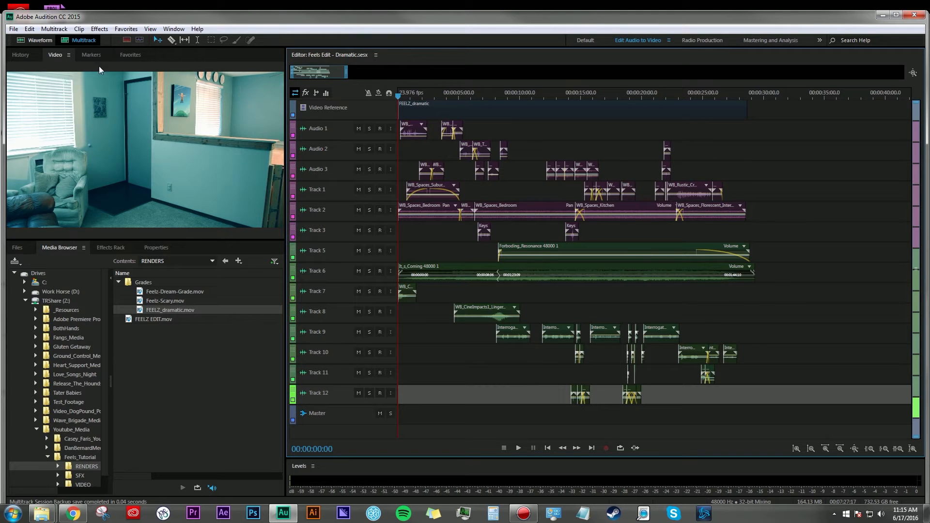
- Play the session through with the video preview maximized, stop playback and restore the workspace layout
{"action": "left_click", "coordinate": [62, 58]}
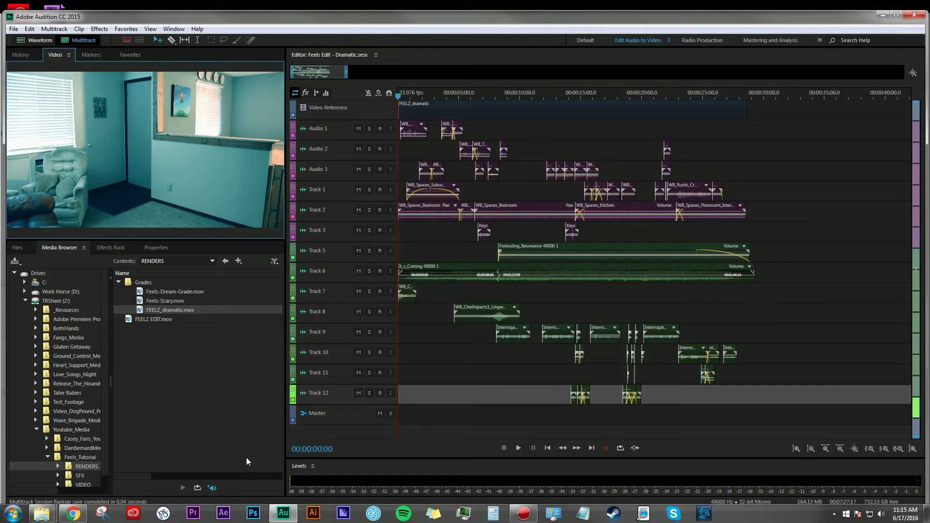
{"action": "key", "text": "grave"}
{"action": "key", "text": "space"}
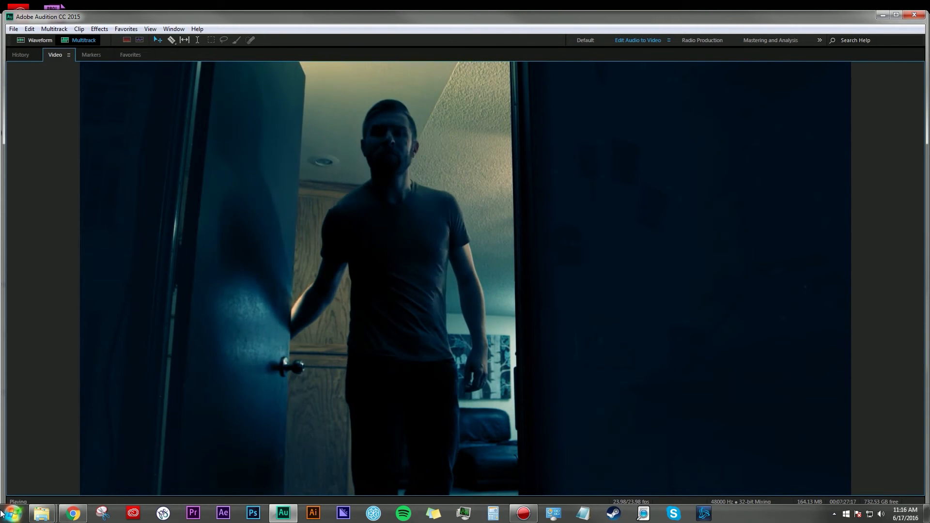
{"action": "key", "text": "space"}
{"action": "key", "text": "grave"}
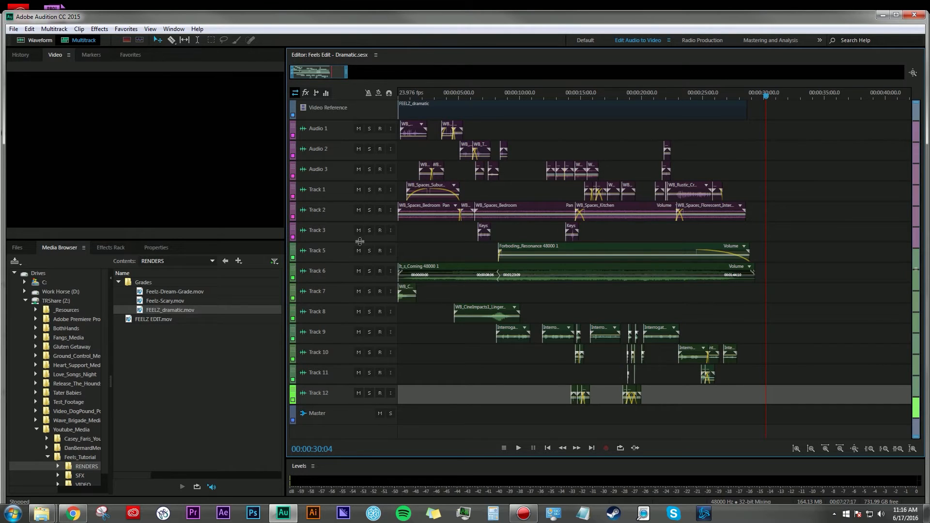
- Examine the music clip on Track 6 and the Forboding_Resonance clip on Track 5, placing the playhead at 00:00:08:17
{"action": "scroll", "coordinate": [340, 270], "scroll_direction": "up", "scroll_amount": 1}
{"action": "scroll", "coordinate": [339, 267], "scroll_direction": "up", "scroll_amount": 1}
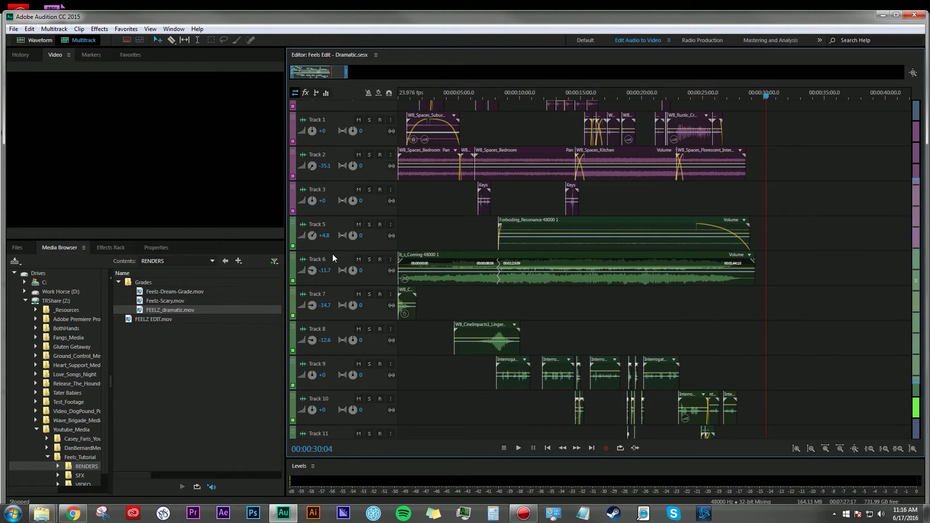
{"action": "left_click", "coordinate": [337, 255]}
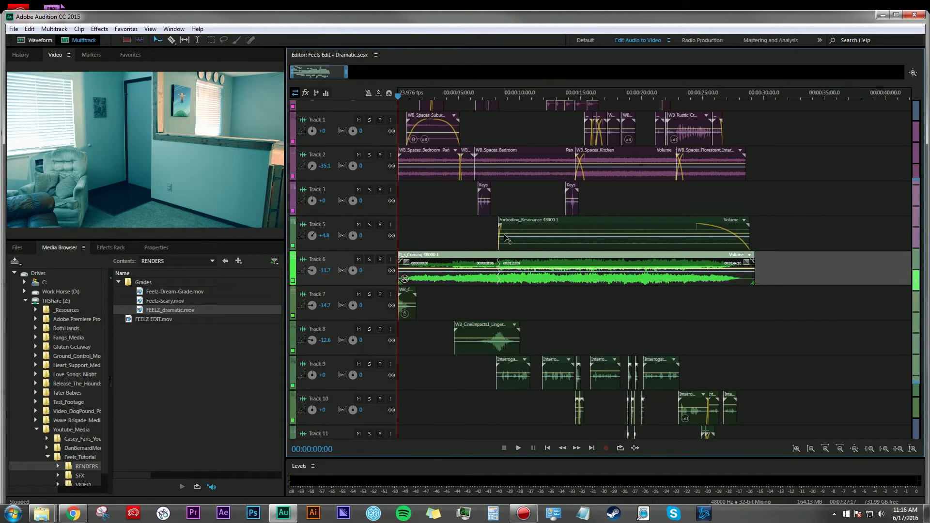
{"action": "left_click", "coordinate": [536, 222]}
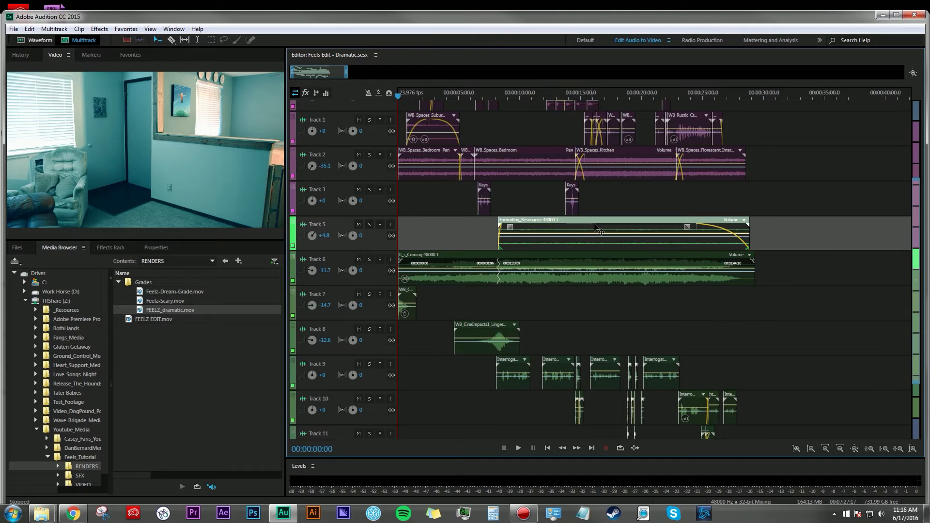
{"action": "left_click", "coordinate": [498, 95]}
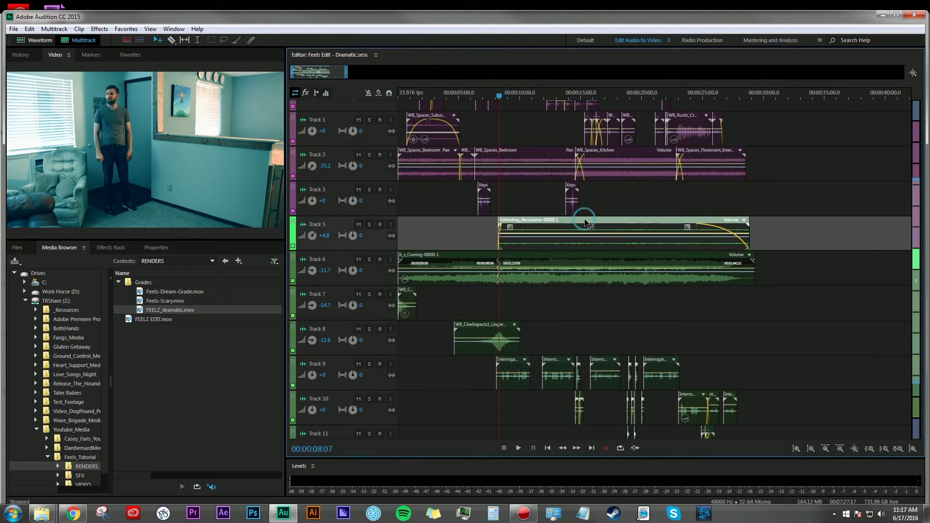
{"action": "left_click", "coordinate": [504, 95]}
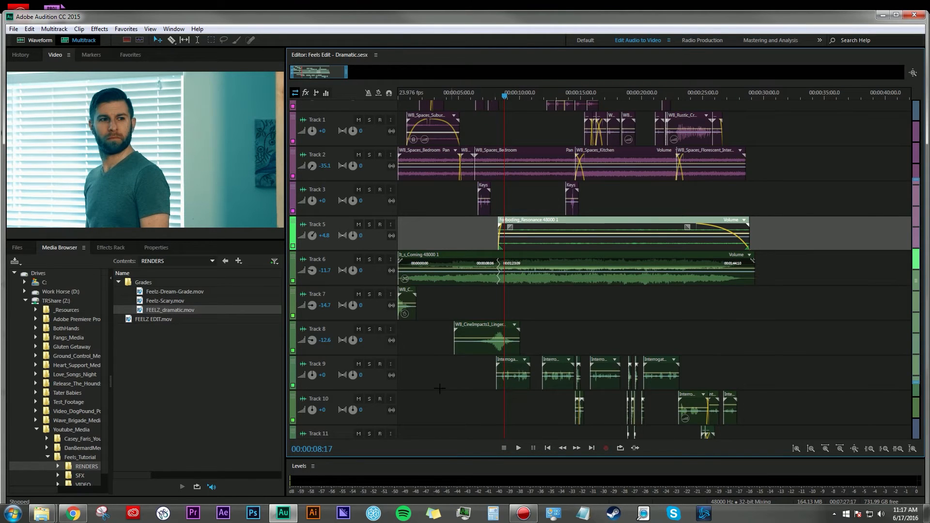
- Examine the WB_CineImpacts1_Lingering_13 clip on Track 8 and the Interrogation clips along Track 9
{"action": "left_click", "coordinate": [497, 337]}
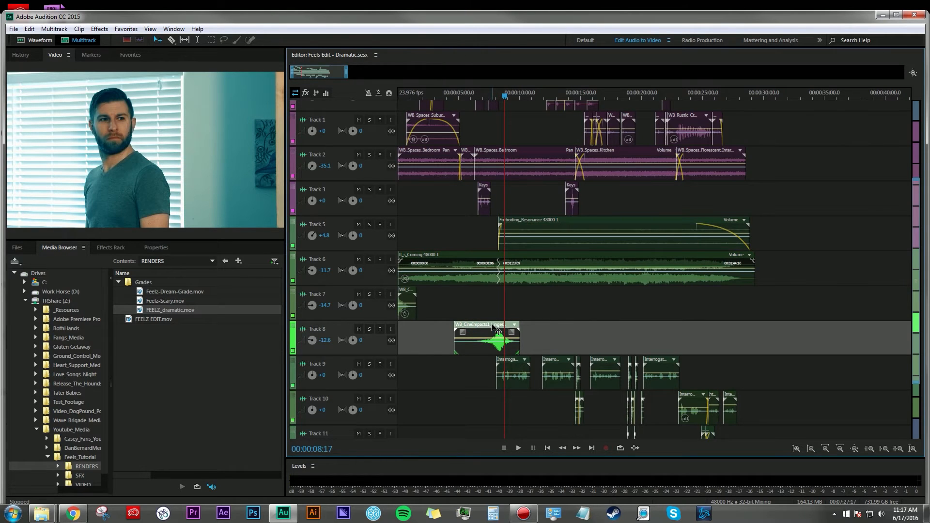
{"action": "scroll", "coordinate": [328, 340], "scroll_direction": "down", "scroll_amount": 1}
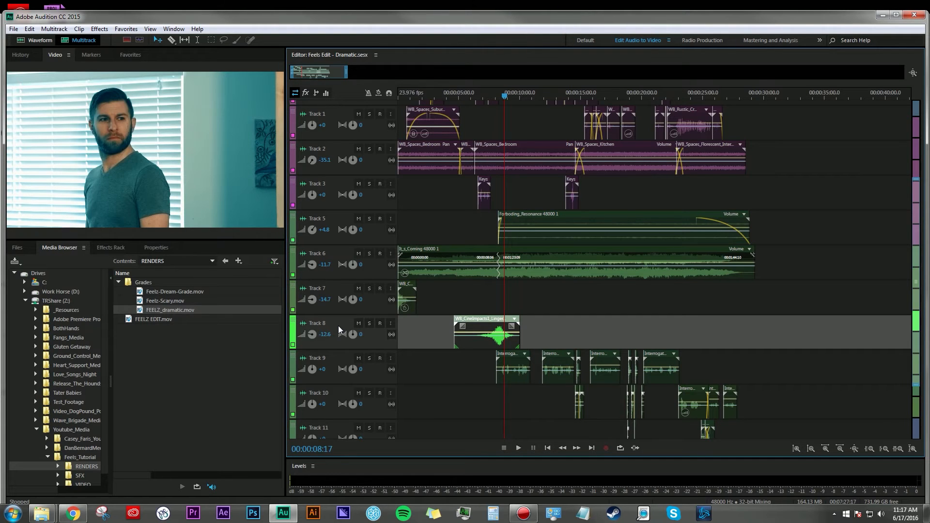
{"action": "left_click", "coordinate": [332, 355]}
{"action": "left_click_drag", "start_coordinate": [488, 355], "coordinate": [702, 376]}
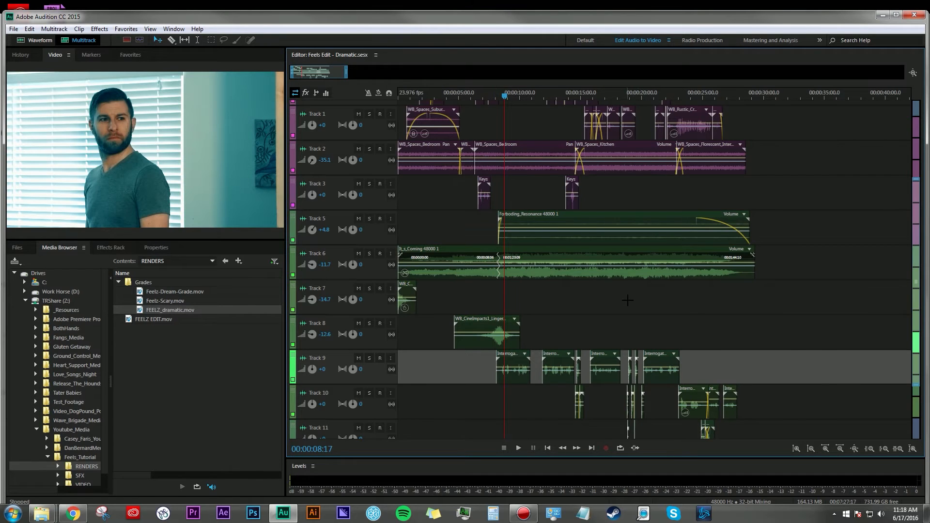
- Place the playhead at 00:00:15:05 and examine the WB_Knuckles clips on Tracks 9 and 10 up close
{"action": "key", "text": "equal"}
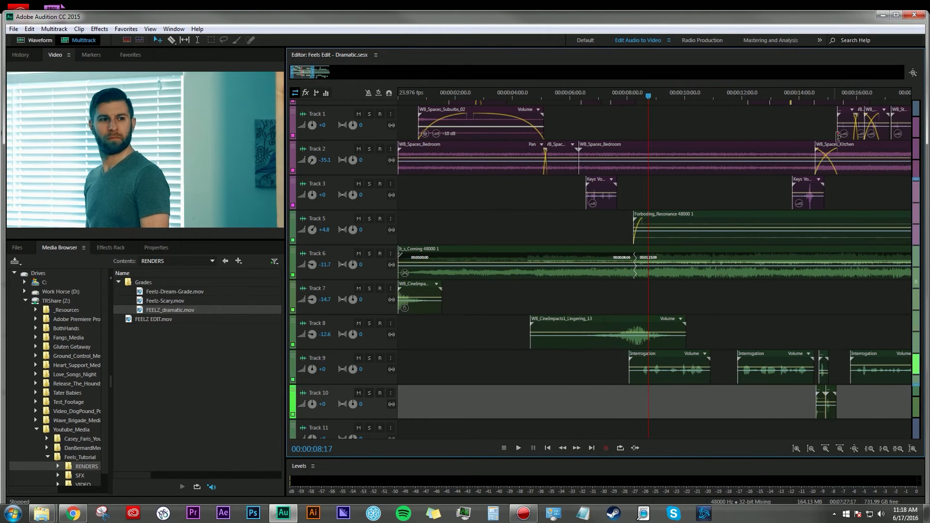
{"action": "left_click", "coordinate": [833, 93]}
{"action": "key", "text": "equal"}
{"action": "key", "text": "equal"}
{"action": "key", "text": "equal"}
{"action": "key", "text": "equal"}
{"action": "key", "text": "equal"}
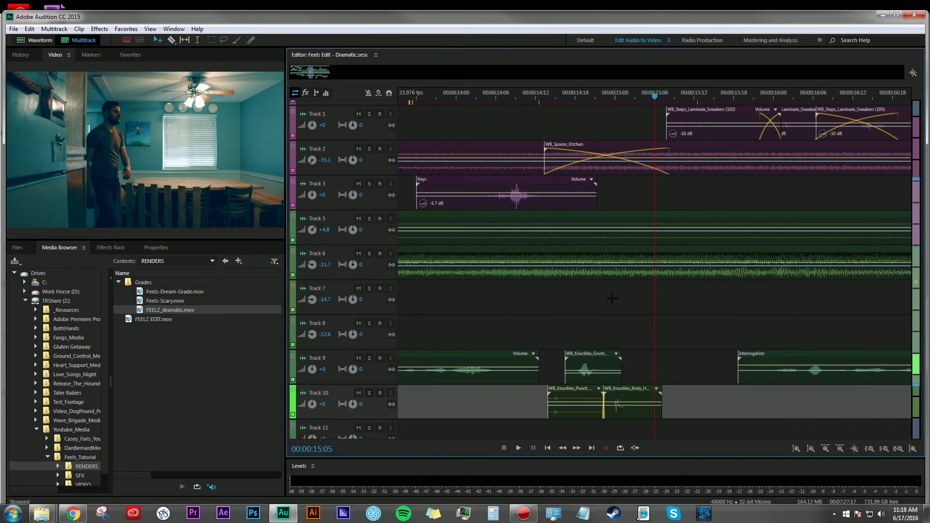
{"action": "key", "text": "minus"}
{"action": "key", "text": "minus"}
{"action": "left_click", "coordinate": [622, 393]}
{"action": "left_click", "coordinate": [599, 361]}
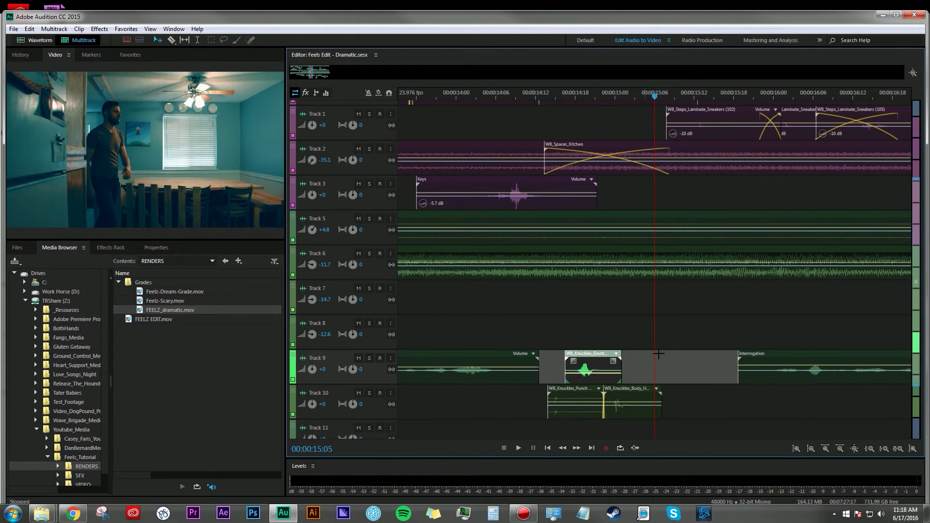
- Move the playhead to 00:00:19:04 and review the Parametric Equalizer settings applied to Track 9
{"action": "key", "text": "minus"}
{"action": "key", "text": "minus"}
{"action": "key", "text": "minus"}
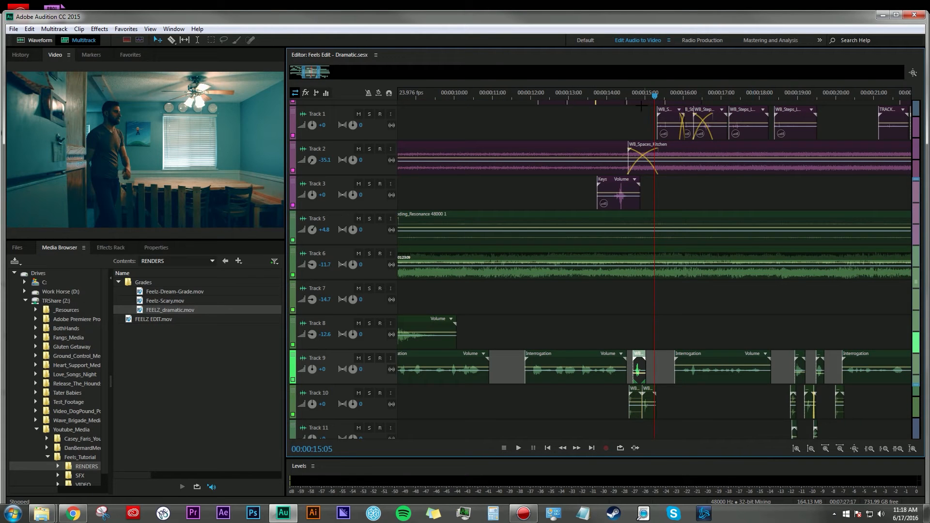
{"action": "key", "text": "minus"}
{"action": "key", "text": "minus"}
{"action": "key", "text": "minus"}
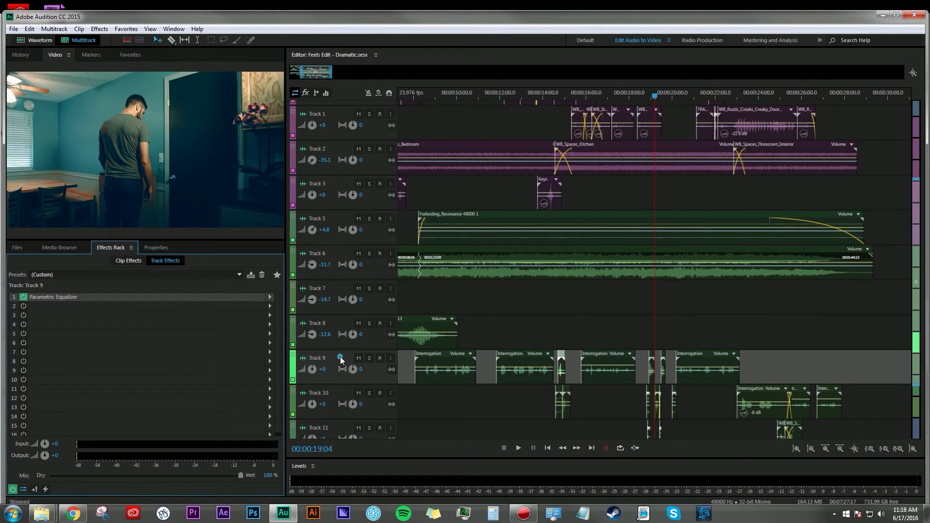
{"action": "left_click", "coordinate": [340, 359]}
{"action": "double_click", "coordinate": [73, 296]}
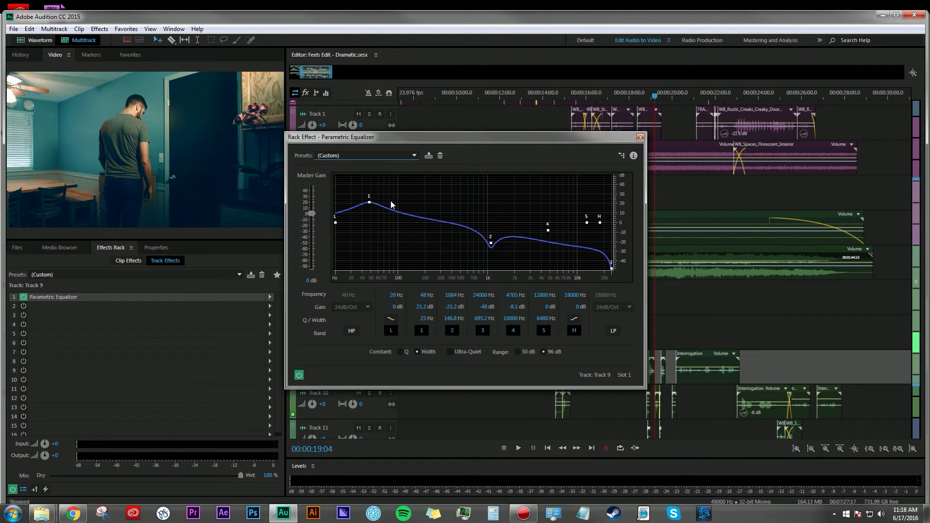
{"action": "left_click", "coordinate": [640, 138]}
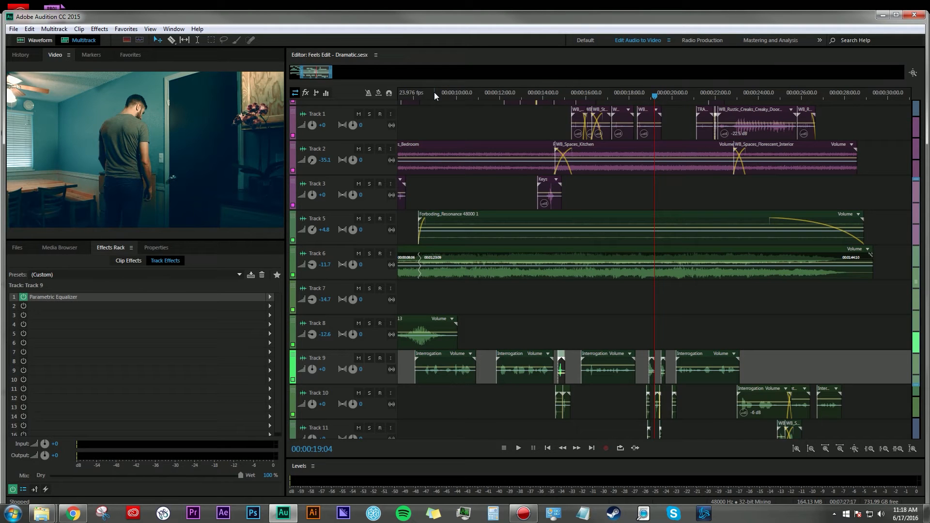
- Move the playhead to 00:00:14:12 and check the track effects applied to Track 10
{"action": "left_click", "coordinate": [554, 93]}
{"action": "left_click", "coordinate": [433, 402]}
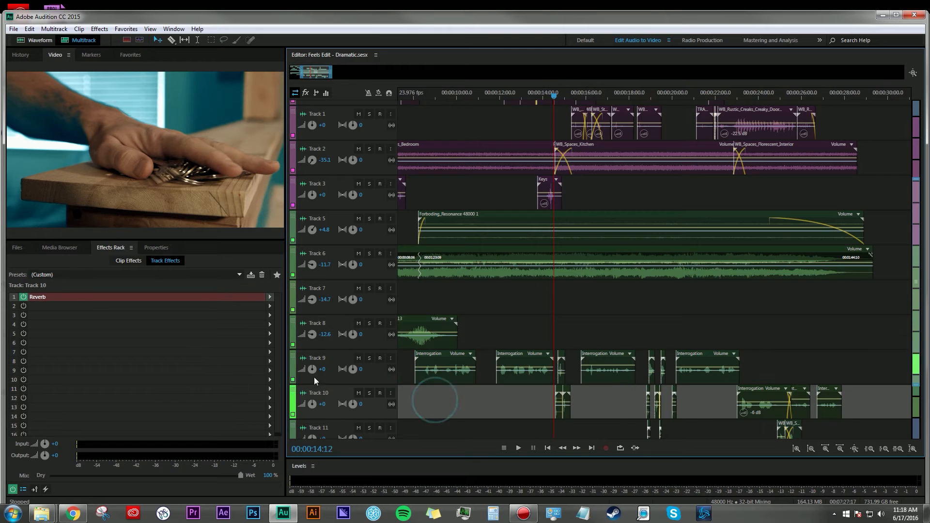
{"action": "key", "text": "equal"}
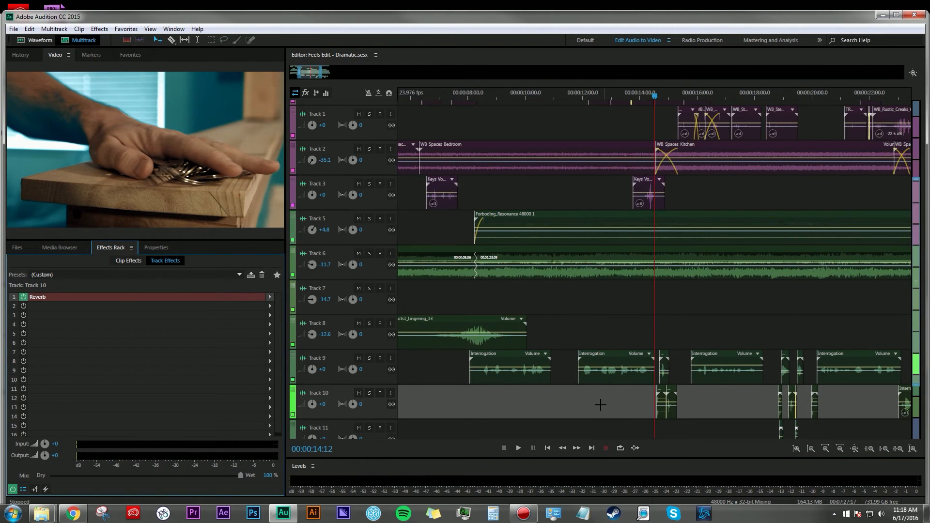
{"action": "key", "text": "minus"}
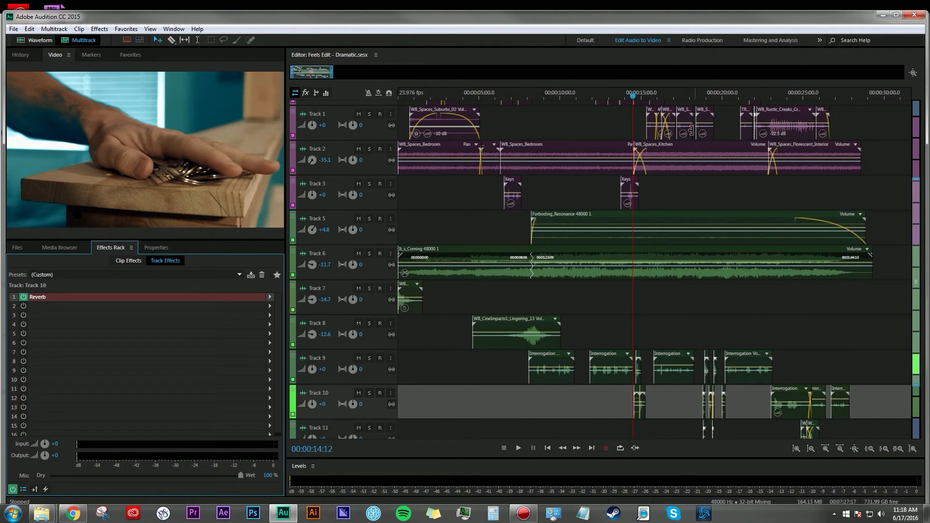
- Move the playhead to 00:00:19:09 and examine the last Interrogation clip on Track 9 more closely
{"action": "left_click_drag", "start_coordinate": [680, 98], "coordinate": [711, 98]}
{"action": "key", "text": "equal"}
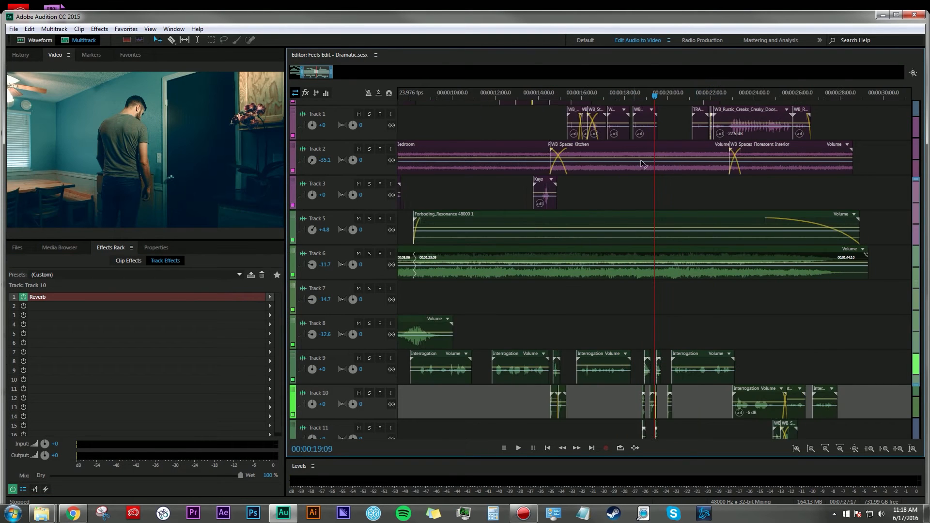
{"action": "key", "text": "minus"}
{"action": "left_click", "coordinate": [723, 347]}
{"action": "key", "text": "equal"}
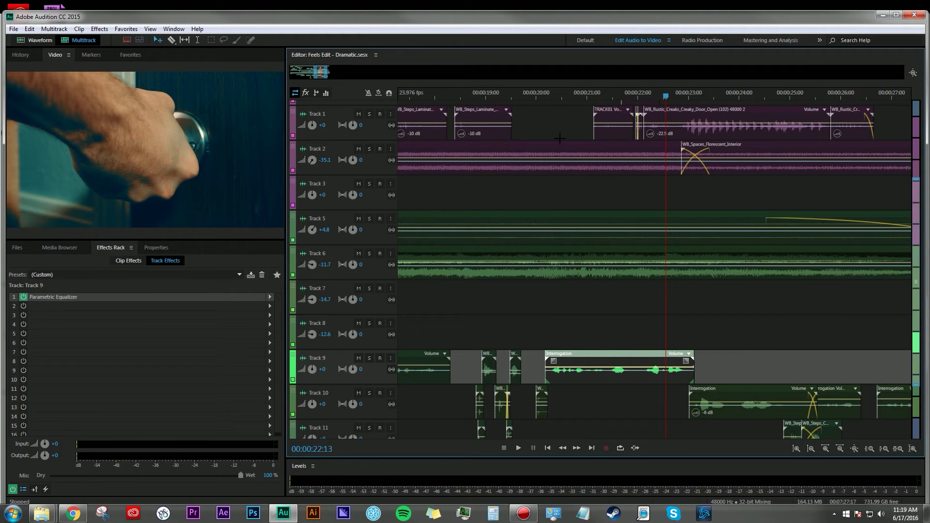
- Play the door-opening section where the Interrogation audio passes from Track 9 to Track 10
{"action": "key", "text": "space"}
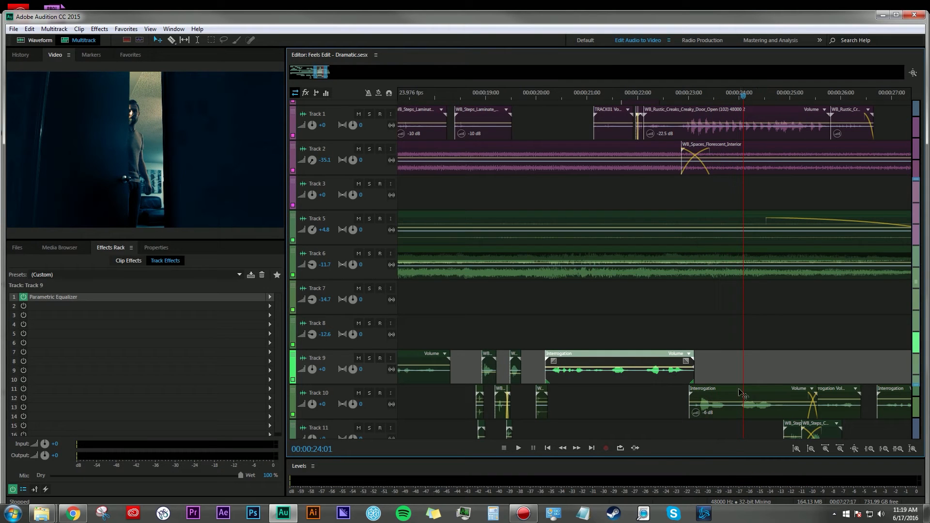
{"action": "left_click", "coordinate": [681, 96]}
{"action": "key", "text": "space"}
{"action": "key", "text": "space"}
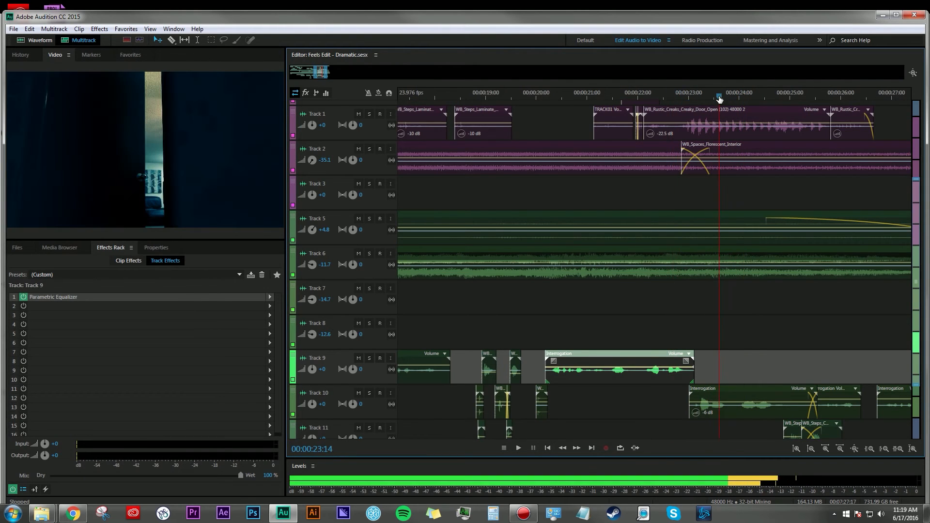
- Compare the track effects of Tracks 10 and 9 through their Interrogation clips, reviewing Track 9's Parametric Equalizer
{"action": "left_click", "coordinate": [717, 396]}
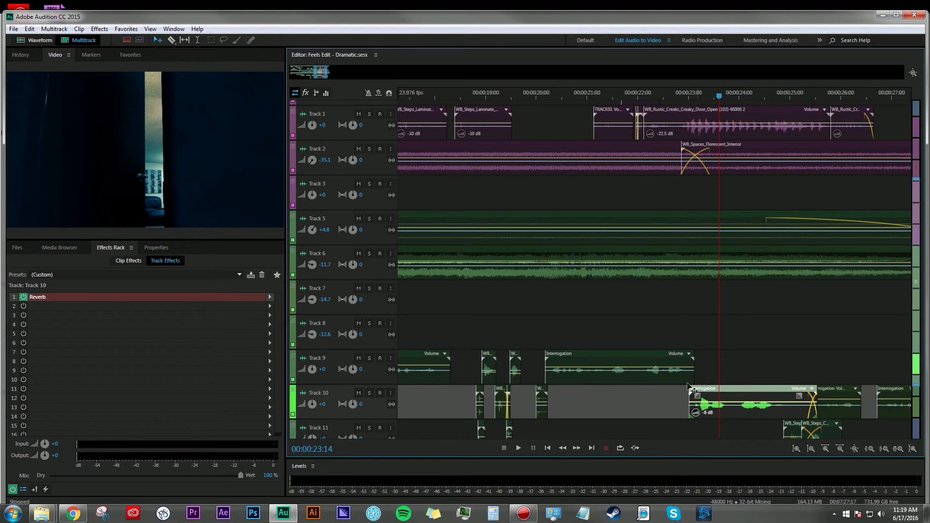
{"action": "left_click", "coordinate": [626, 356]}
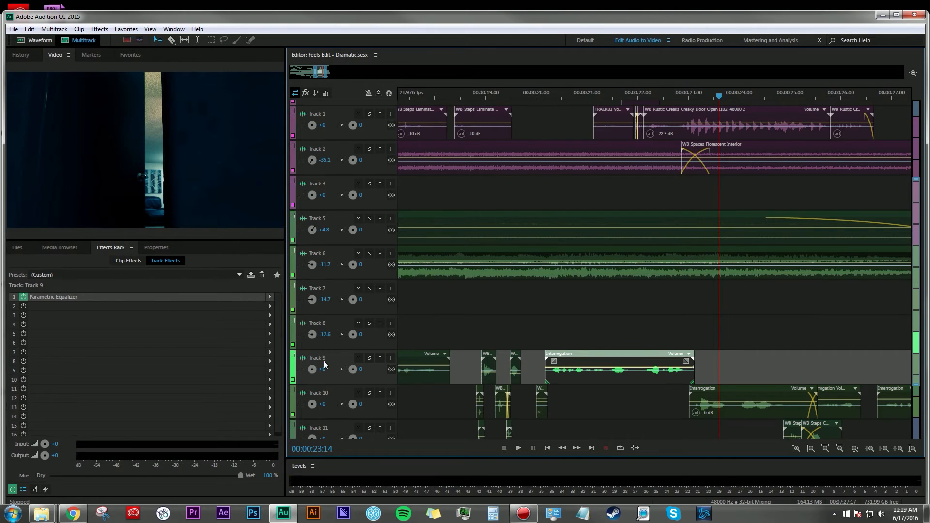
{"action": "double_click", "coordinate": [96, 296]}
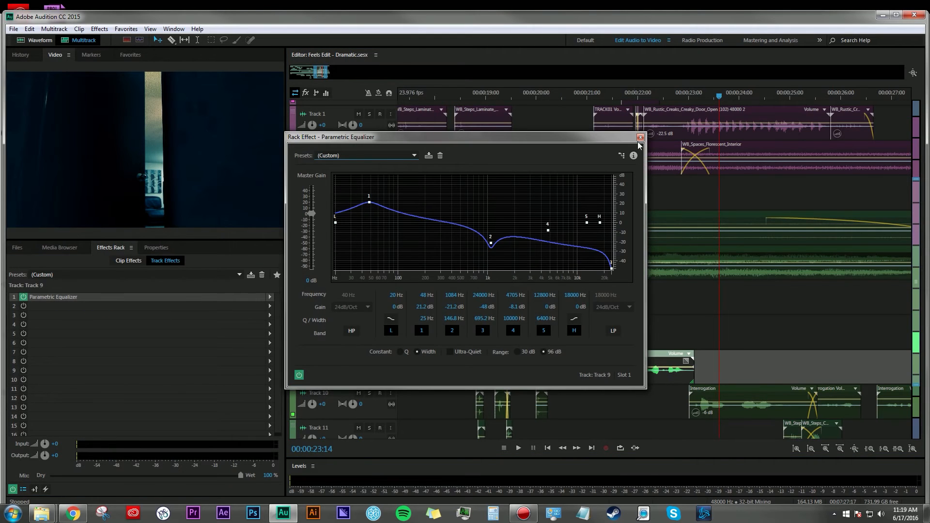
{"action": "left_click", "coordinate": [639, 138]}
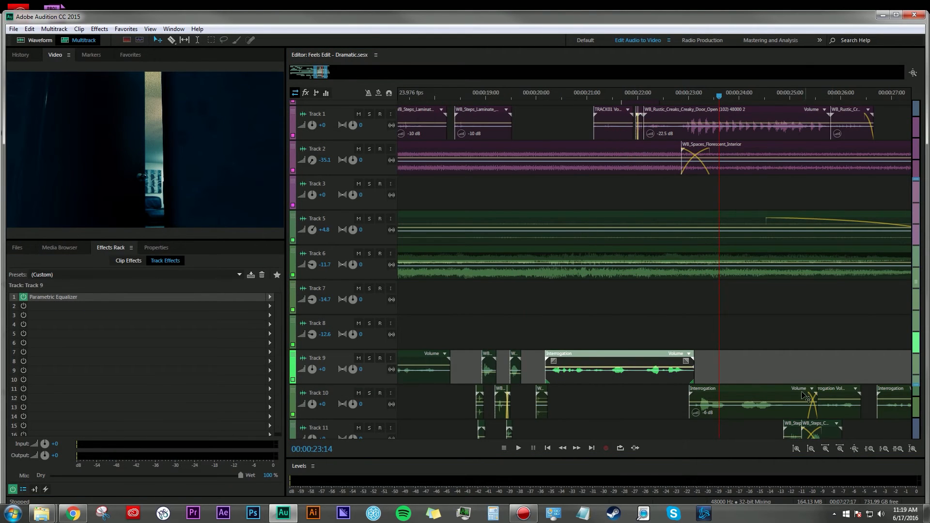
- Check the track effects behind Track 10's first Interrogation clip and place the playhead at 00:00:22:15
{"action": "left_click", "coordinate": [753, 392]}
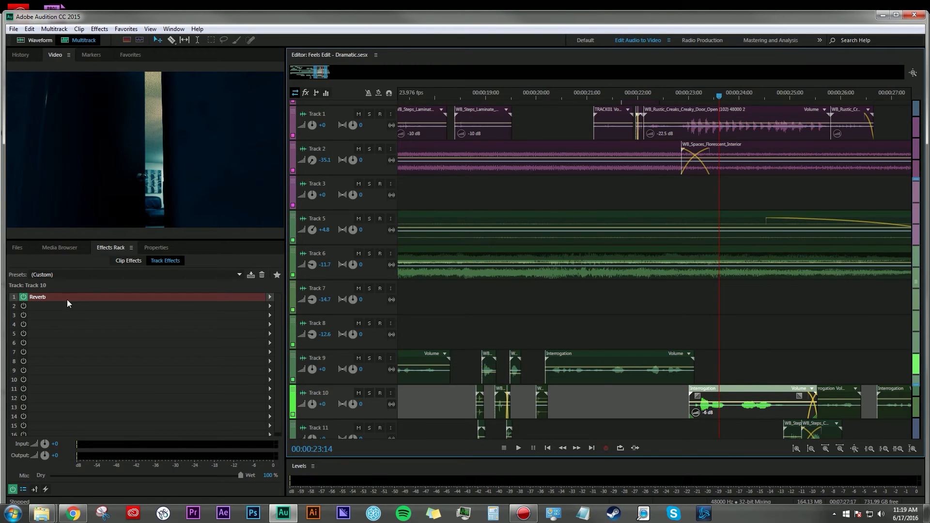
{"action": "scroll", "coordinate": [627, 95], "scroll_direction": "down", "scroll_amount": 2}
{"action": "left_click", "coordinate": [627, 96]}
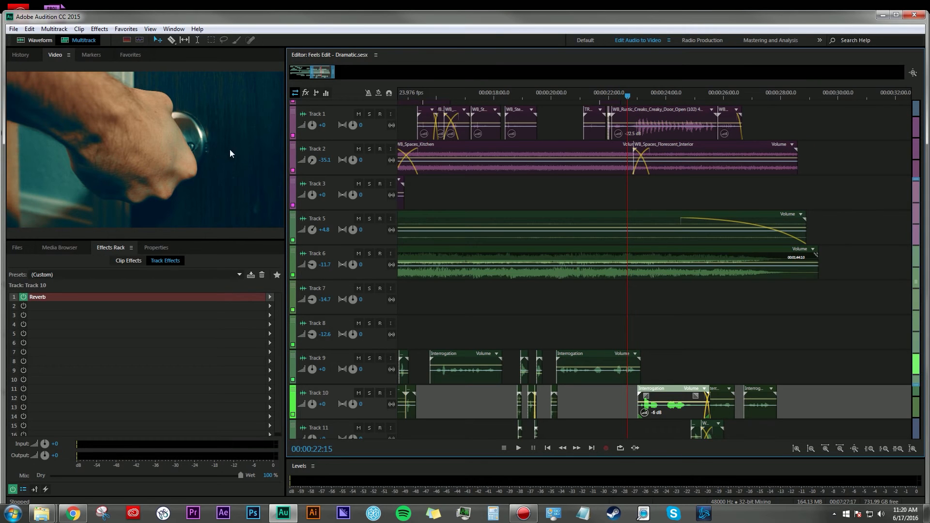
- Compare the track effects behind Track 9's last and Track 10's selected Interrogation clips, with the playhead moved to 00:00:23:15
{"action": "left_click", "coordinate": [600, 363]}
{"action": "left_click", "coordinate": [656, 93]}
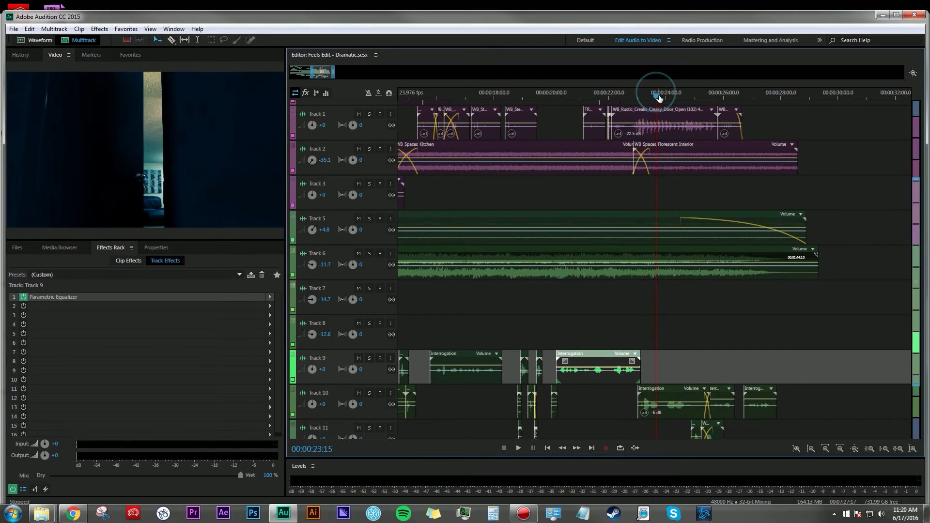
{"action": "left_click", "coordinate": [668, 390]}
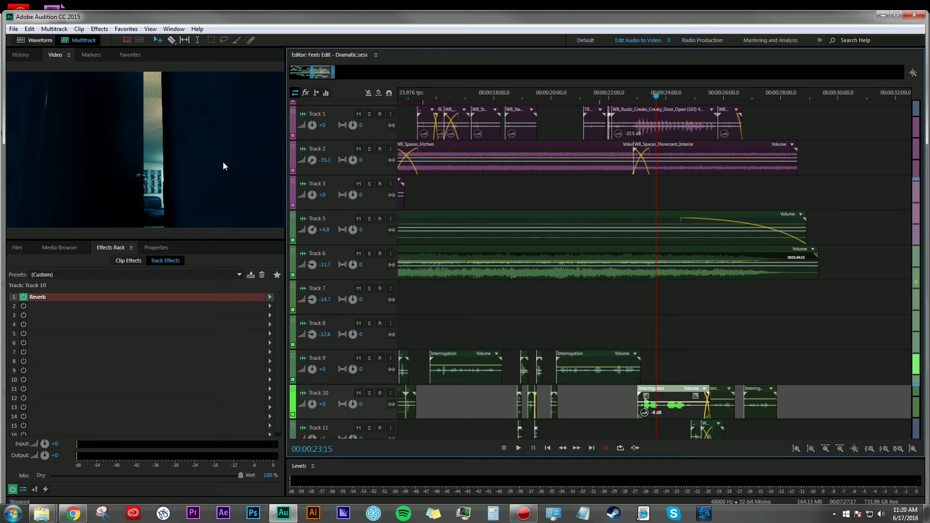
{"action": "left_click", "coordinate": [92, 303]}
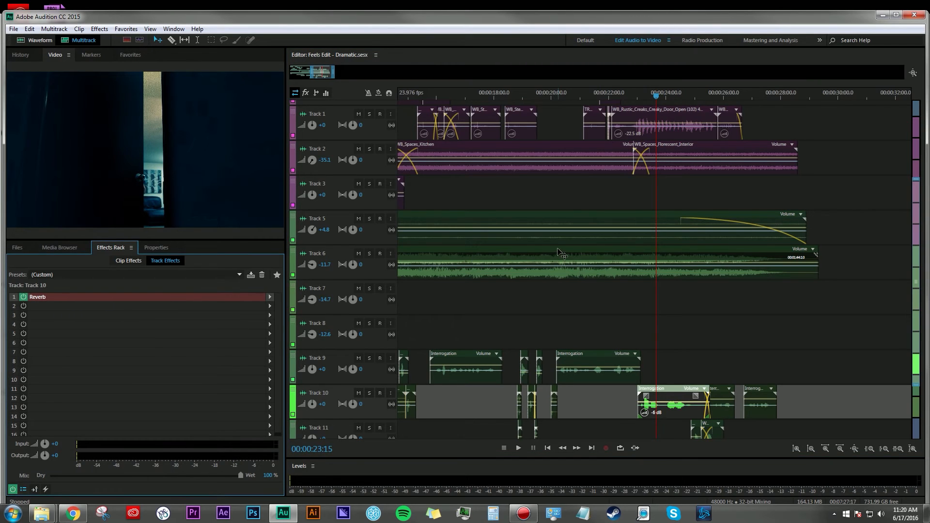
- Return the playhead to the start of the session at 00:00:00:00
{"action": "scroll", "coordinate": [717, 307], "scroll_direction": "down", "scroll_amount": 2}
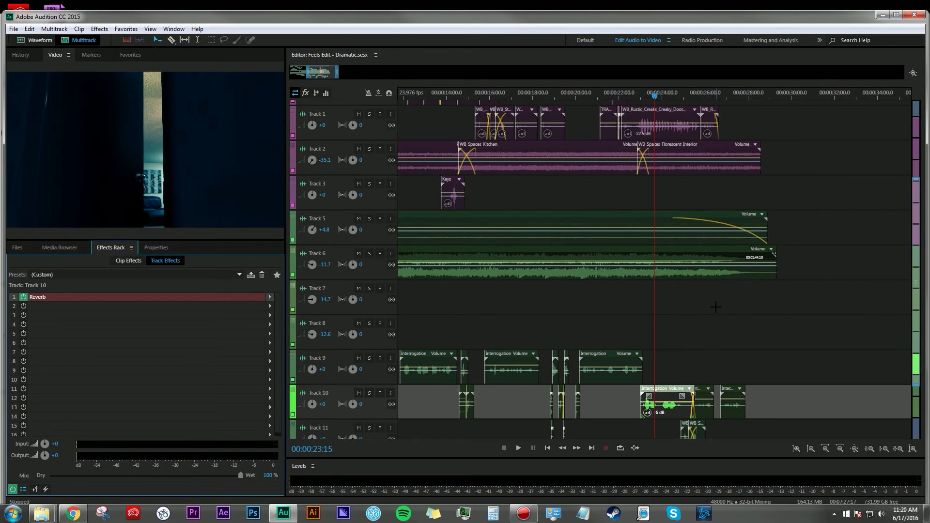
{"action": "left_click", "coordinate": [707, 298]}
{"action": "scroll", "coordinate": [678, 322], "scroll_direction": "down", "scroll_amount": 2}
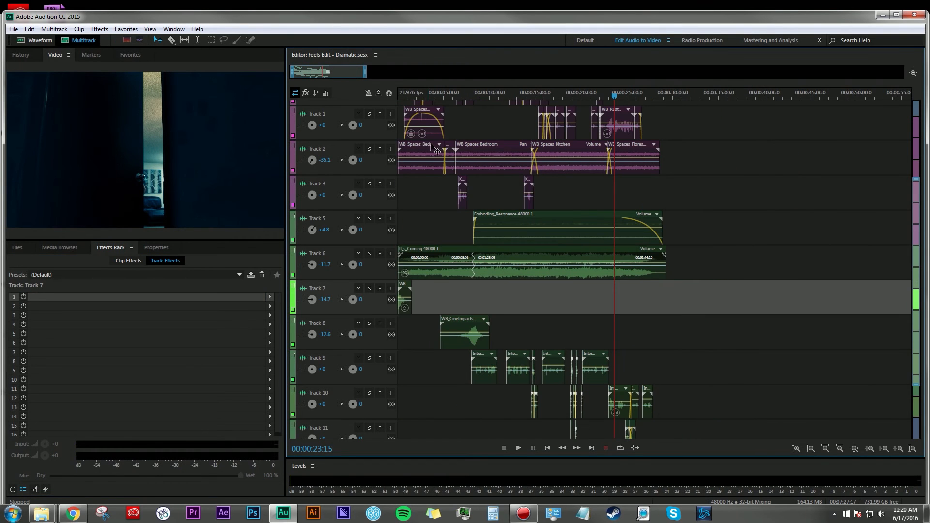
{"action": "left_click", "coordinate": [402, 95]}
{"action": "scroll", "coordinate": [440, 195], "scroll_direction": "up", "scroll_amount": 2}
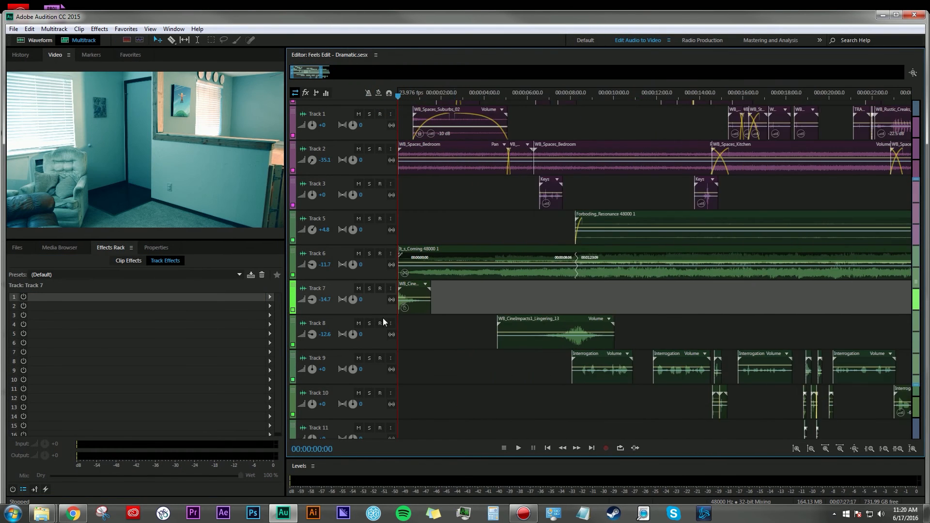
- Examine the lingering CineImpacts clip on Track 8 and the short CineImpacts clip opening Track 7
{"action": "left_click", "coordinate": [537, 322]}
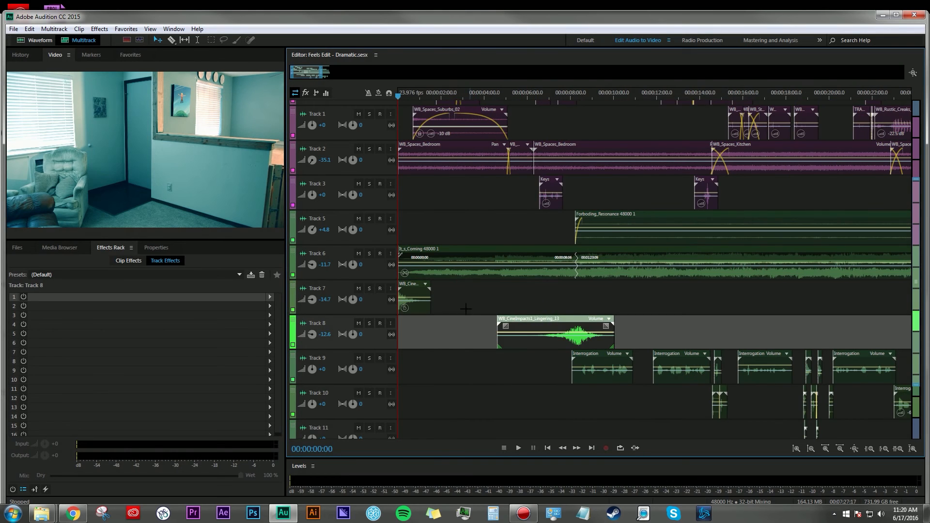
{"action": "left_click", "coordinate": [418, 293]}
{"action": "scroll", "coordinate": [437, 310], "scroll_direction": "up", "scroll_amount": 1}
{"action": "scroll", "coordinate": [437, 310], "scroll_direction": "up", "scroll_amount": 2}
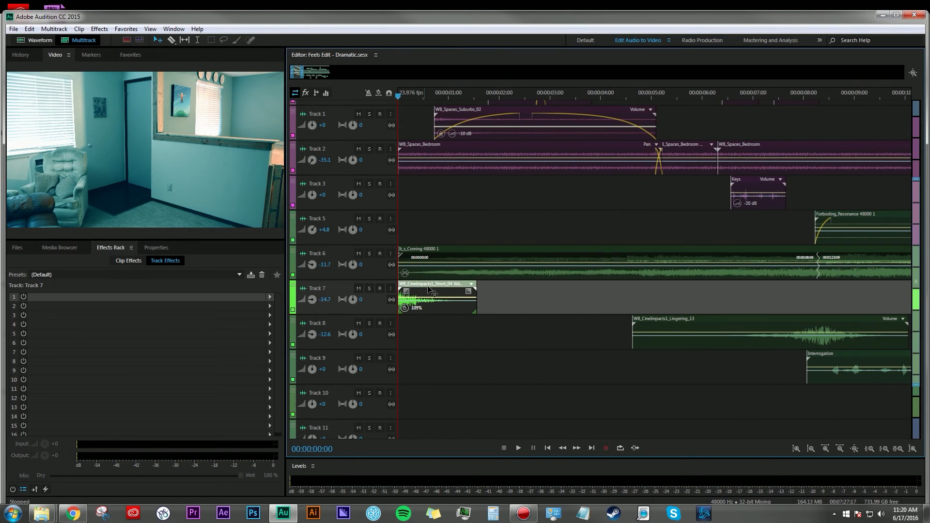
{"action": "scroll", "coordinate": [440, 299], "scroll_direction": "down", "scroll_amount": 5}
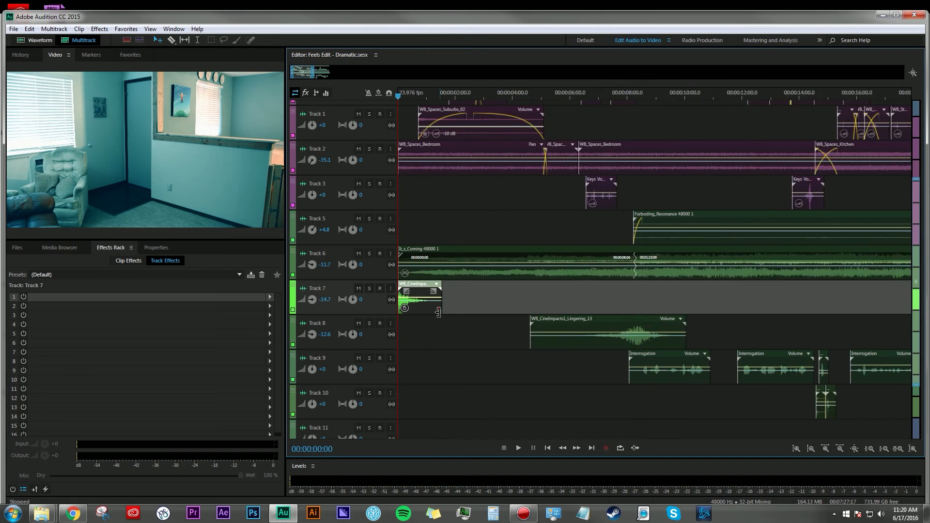
- Review the It_s_Coming music clip on Track 6 and the Forboding_Resonance clip on Track 5 with their track effects
{"action": "left_click", "coordinate": [596, 254]}
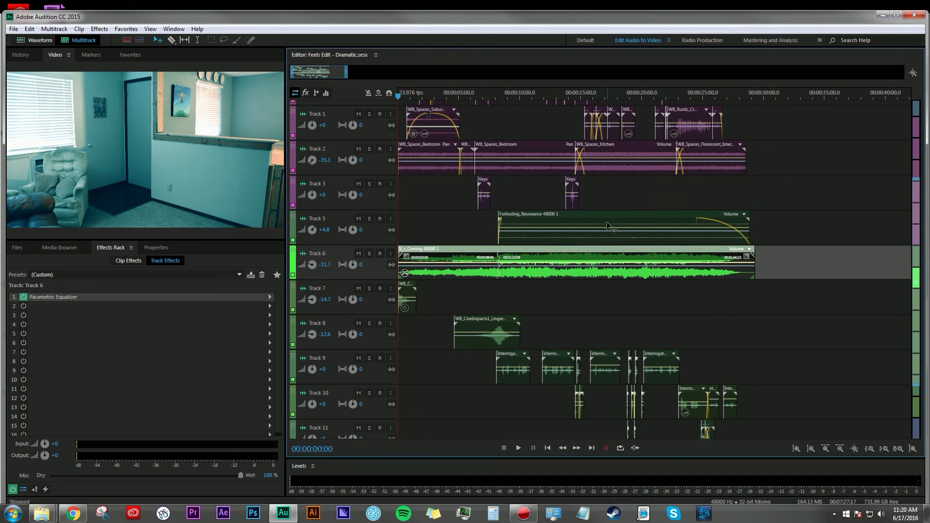
{"action": "left_click", "coordinate": [607, 217]}
{"action": "left_click", "coordinate": [622, 255]}
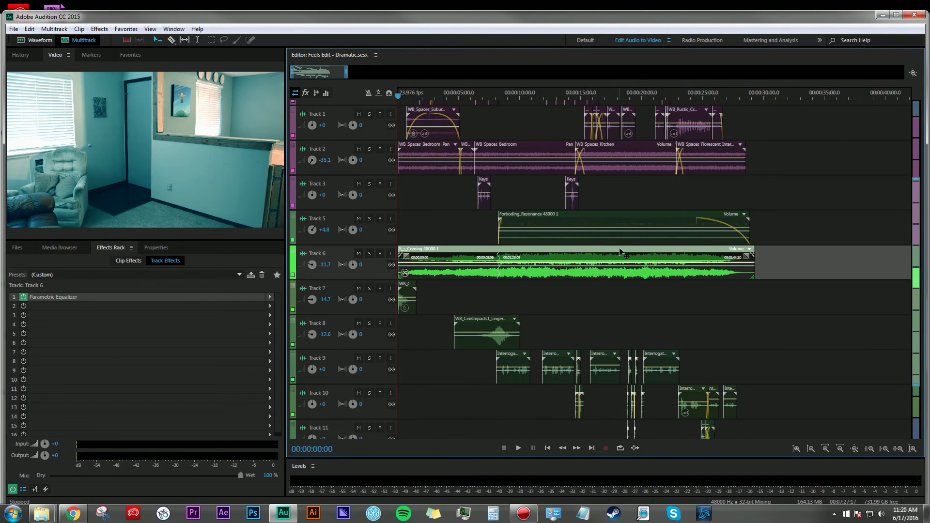